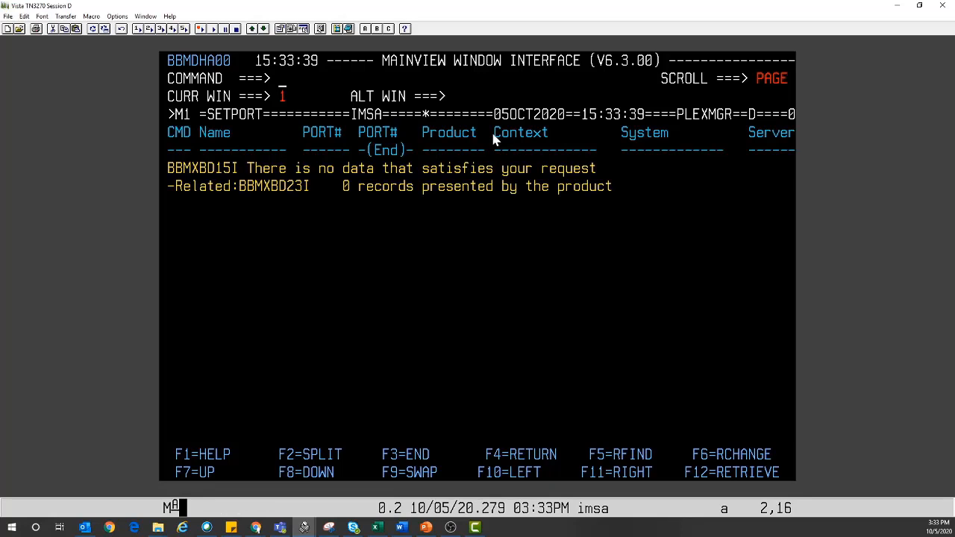
# Return to the EZPLEX view and open the static port definitions with the command CON * PLEXMGR;SETPORT.
pyautogui.press('F3')
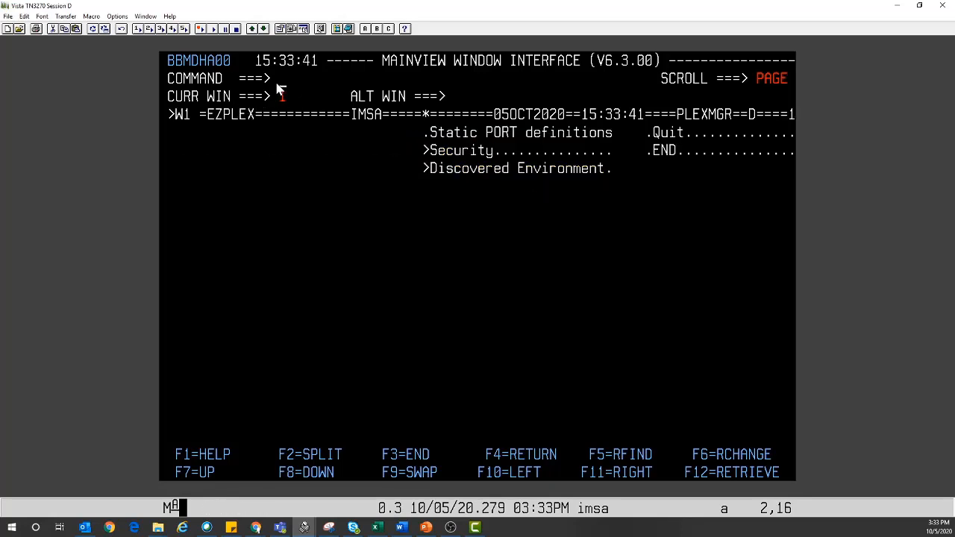
pyautogui.write('setport')
pyautogui.press('Return')
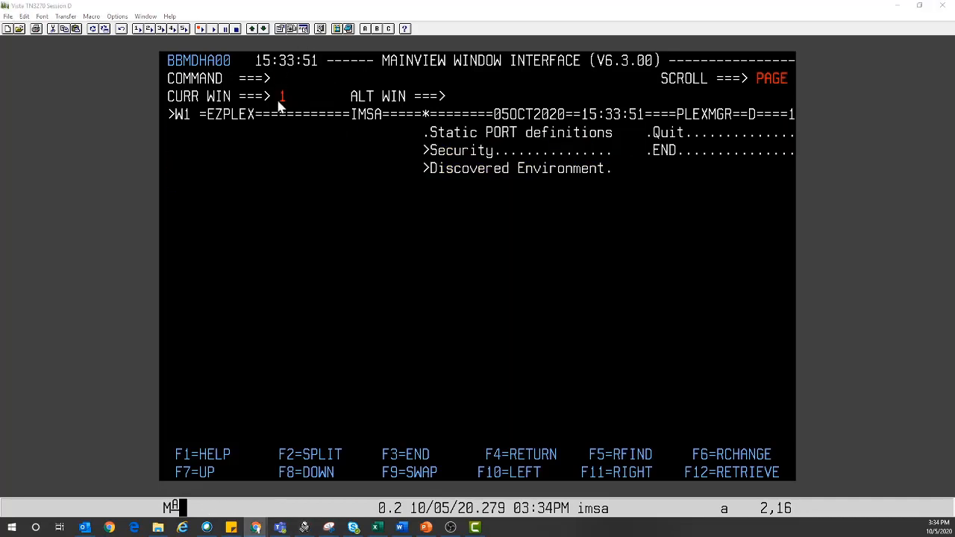
pyautogui.click(282, 79)
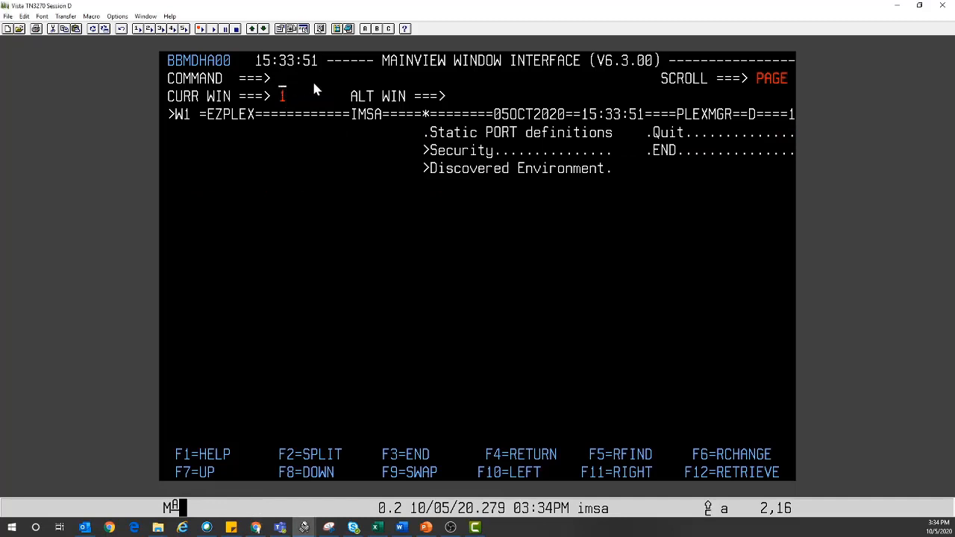
pyautogui.press('F12')
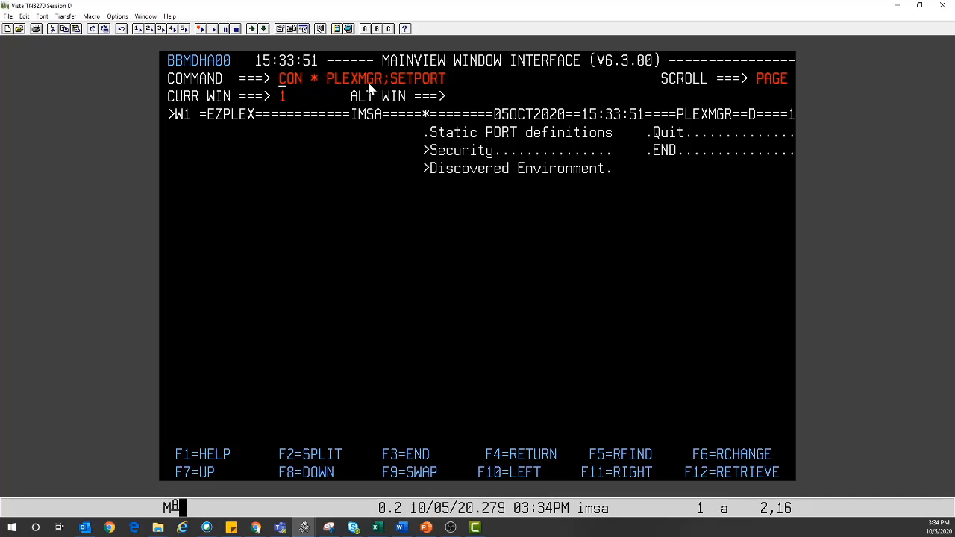
pyautogui.press('Return')
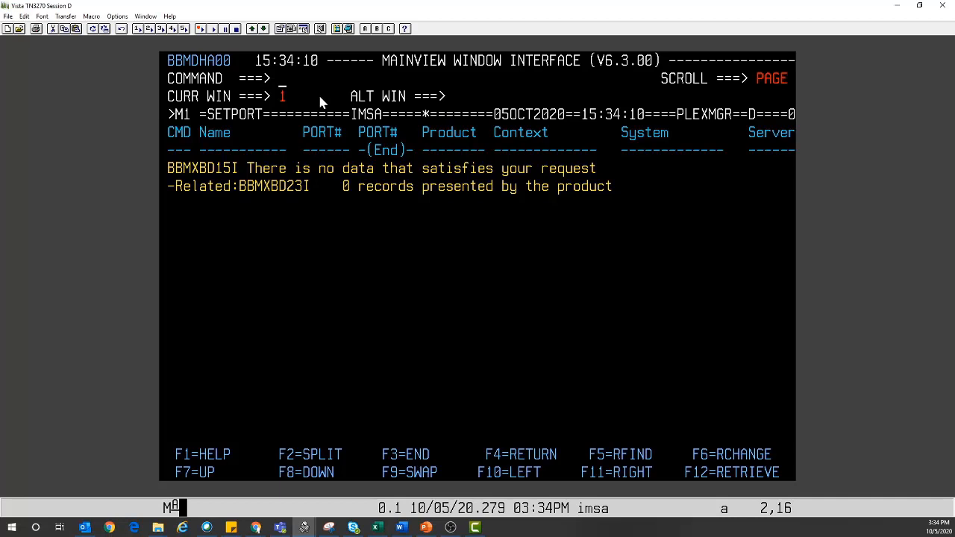
# Start adding a static port definition named DUMMY with port number 3420 and * as the end port.
pyautogui.write('add')
pyautogui.press('Return')
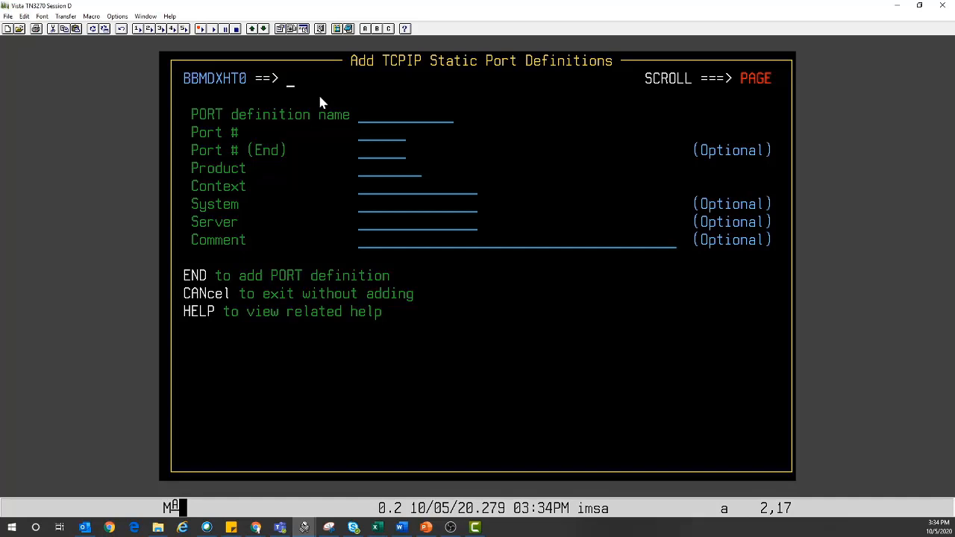
pyautogui.click(363, 124)
pyautogui.press('capslock')
pyautogui.write('DUMMY')
pyautogui.press('Tab')
pyautogui.write('3420')
pyautogui.press('Tab')
pyautogui.press('capslock')
pyautogui.write('*')
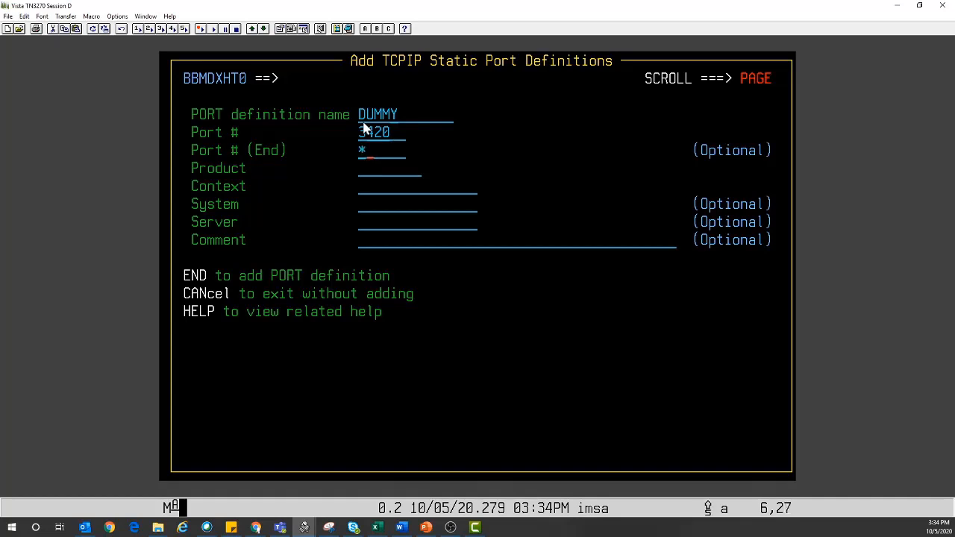
# Set the new definition's product to MVMVS and its context and system to IMSA, and save it.
pyautogui.press('Tab')
pyautogui.write('MVMVS')
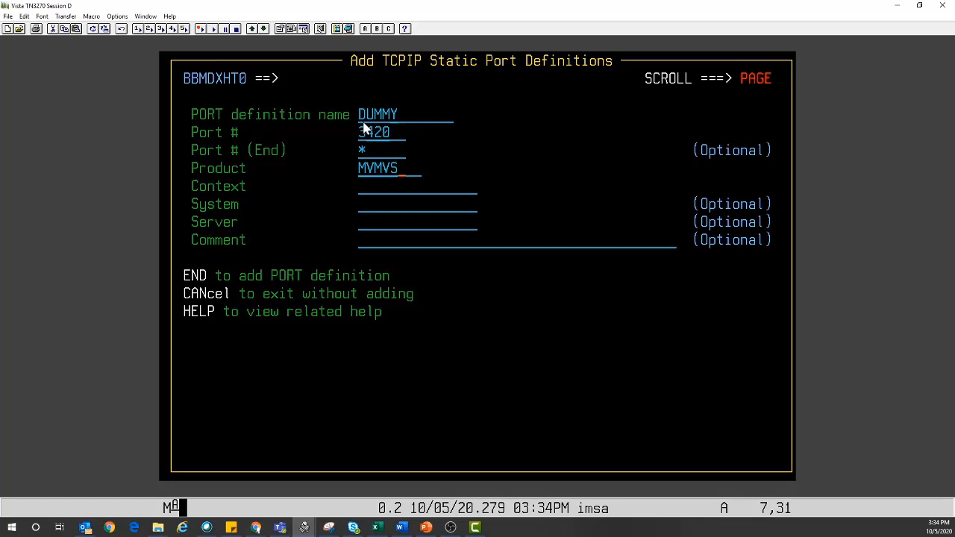
pyautogui.press('Tab')
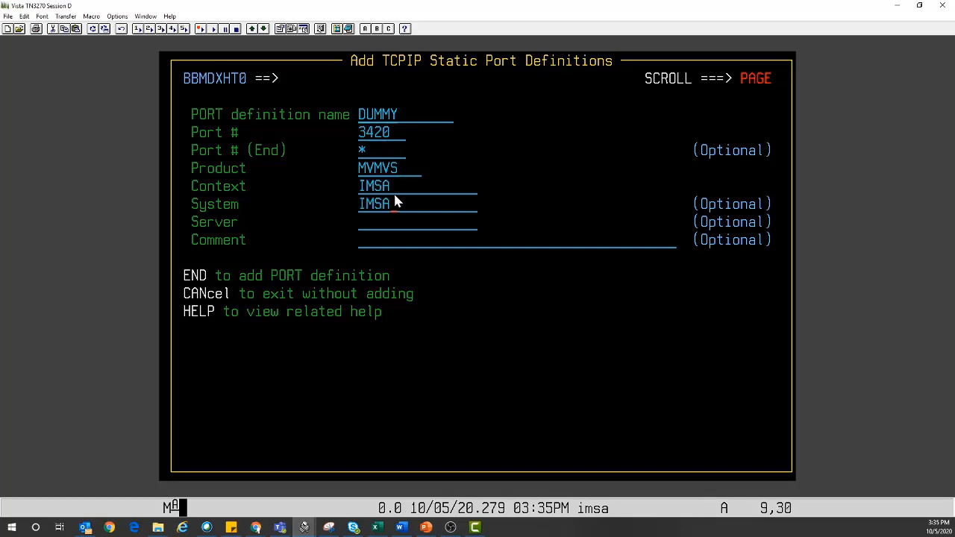
pyautogui.press('Home')
pyautogui.press('F3')
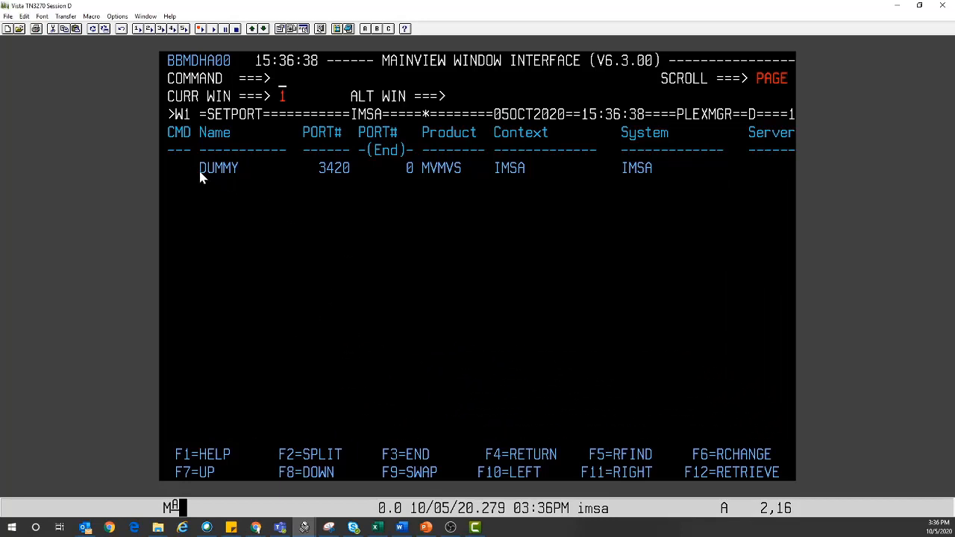
# Change the DUMMY port definition to port number 7012 and context &SYSNAME.CAS1.
pyautogui.click(171, 174)
pyautogui.write('CHA')
pyautogui.press('Return')
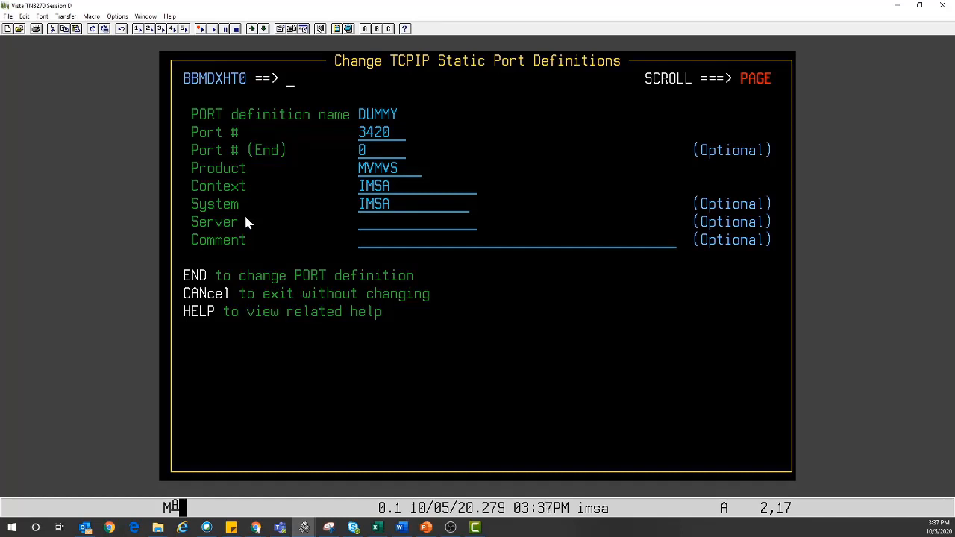
pyautogui.click(365, 134)
pyautogui.write('7012')
pyautogui.click(362, 190)
pyautogui.write('&SYSNAME.')
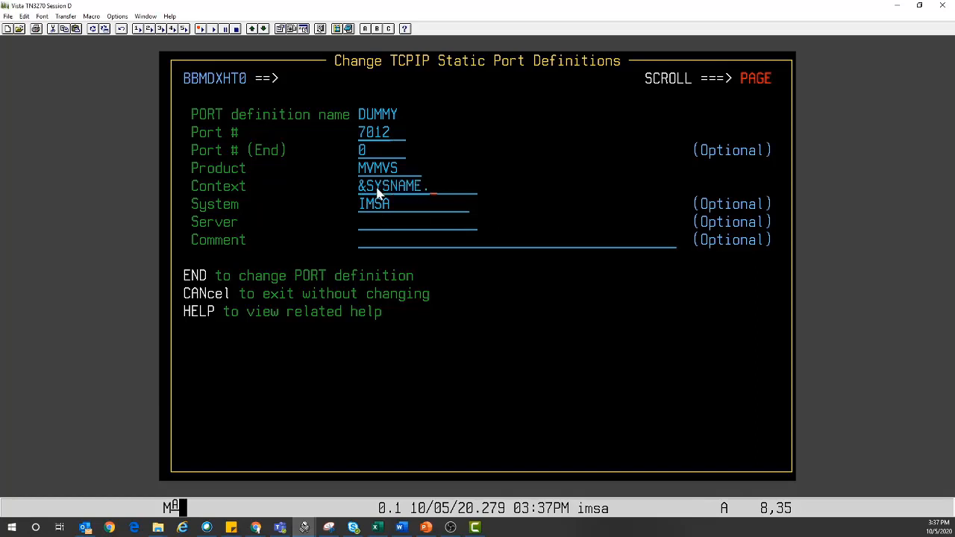
pyautogui.write('CAS1')
# Set the DUMMY definition's comment to MVMVS PORT DEFINITION - DEV and save the changes.
pyautogui.click(365, 240)
pyautogui.click(365, 242)
pyautogui.write('MVMVS PORT DEFINITION - DEV')
pyautogui.press('Return')
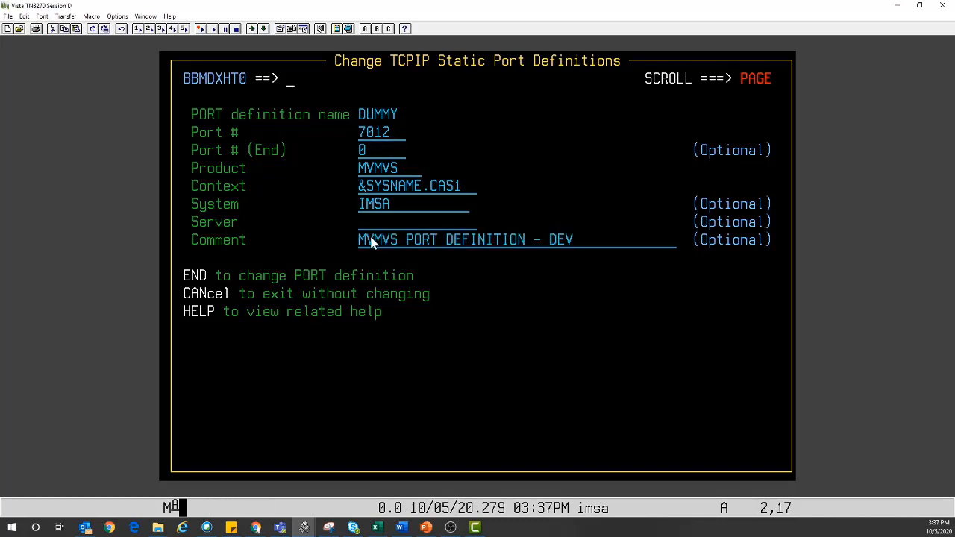
pyautogui.press('F3')
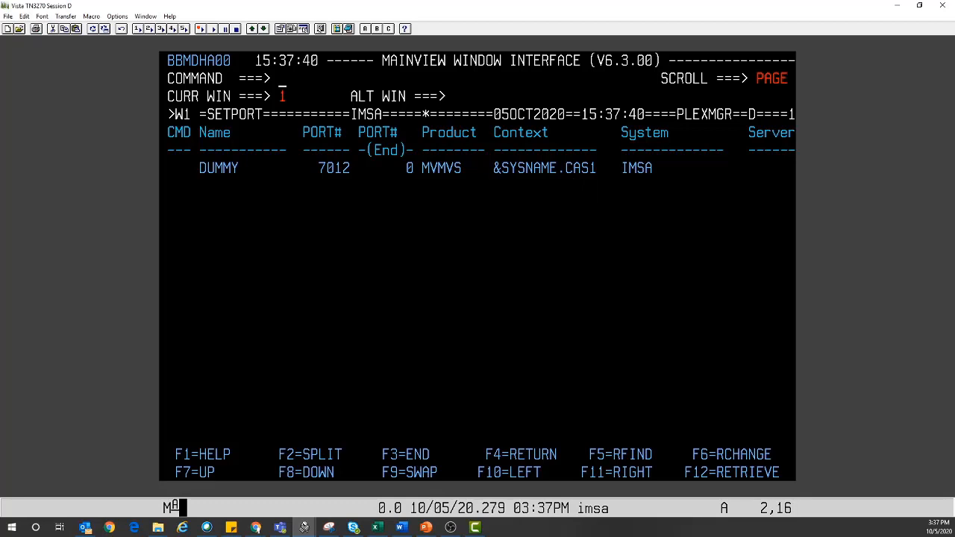
# Tag the DUMMY port definition with T and start its deployment with the DEPLOY command.
pyautogui.click(258, 528)
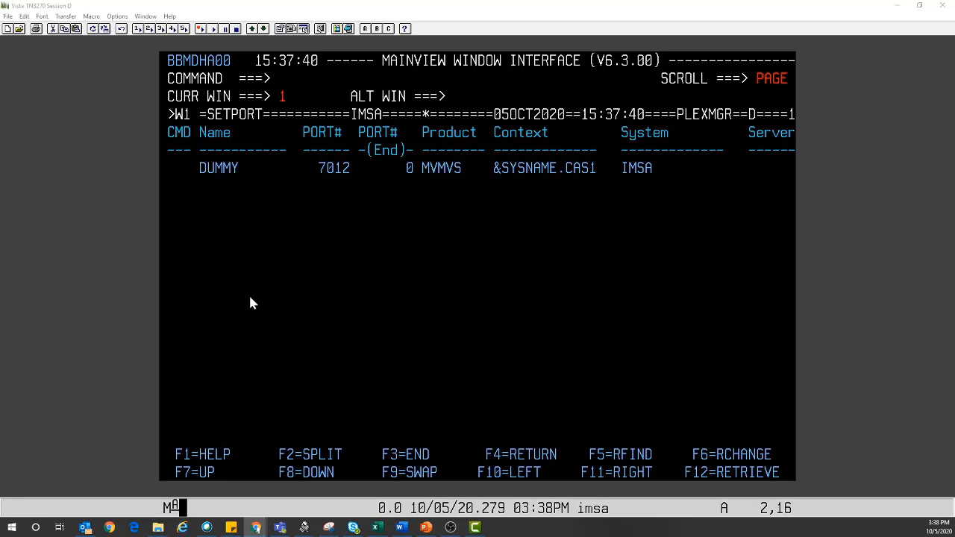
pyautogui.click(178, 174)
pyautogui.write('T')
pyautogui.press('Return')
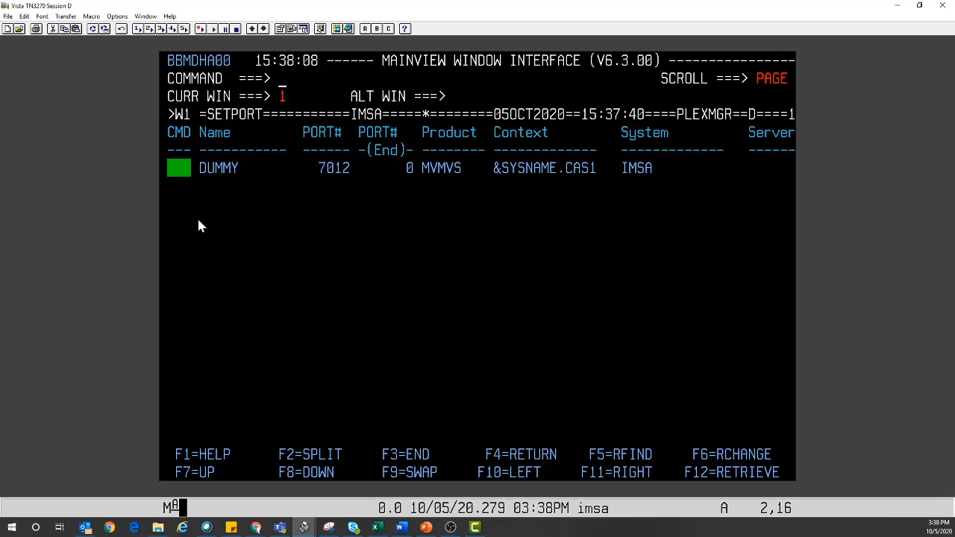
pyautogui.write('DEPLOY')
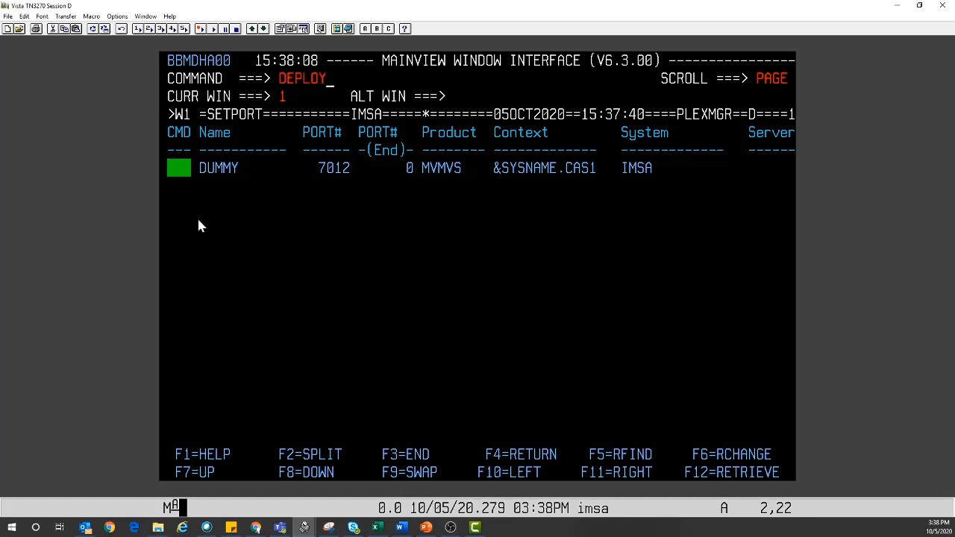
pyautogui.press('Return')
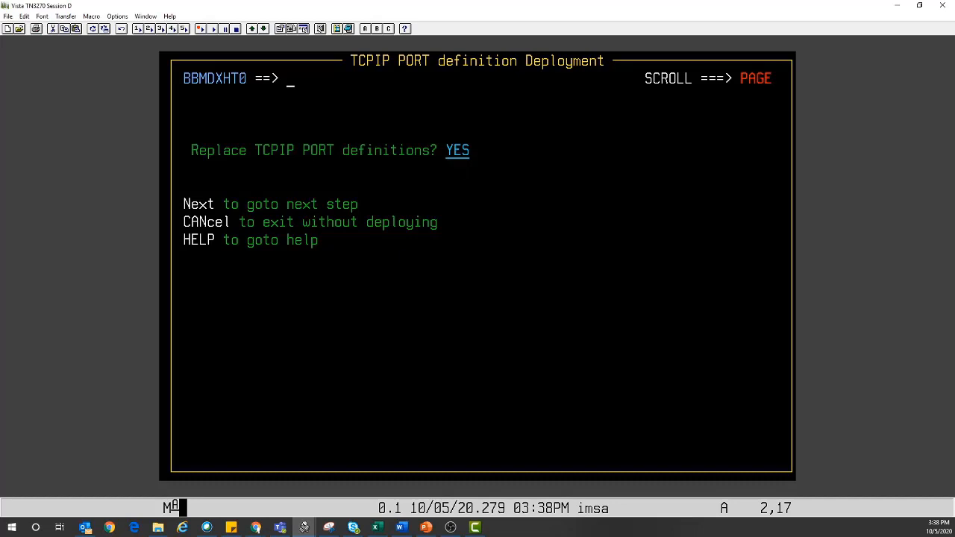
# Keep replacement of TCPIP port definitions at YES and confirm DUMMY as the definition to deploy.
pyautogui.click(461, 165)
pyautogui.click(294, 86)
pyautogui.write('CAN')
pyautogui.press('BackSpace')
pyautogui.press('BackSpace')
pyautogui.press('BackSpace')
pyautogui.write('N')
pyautogui.press('Return')
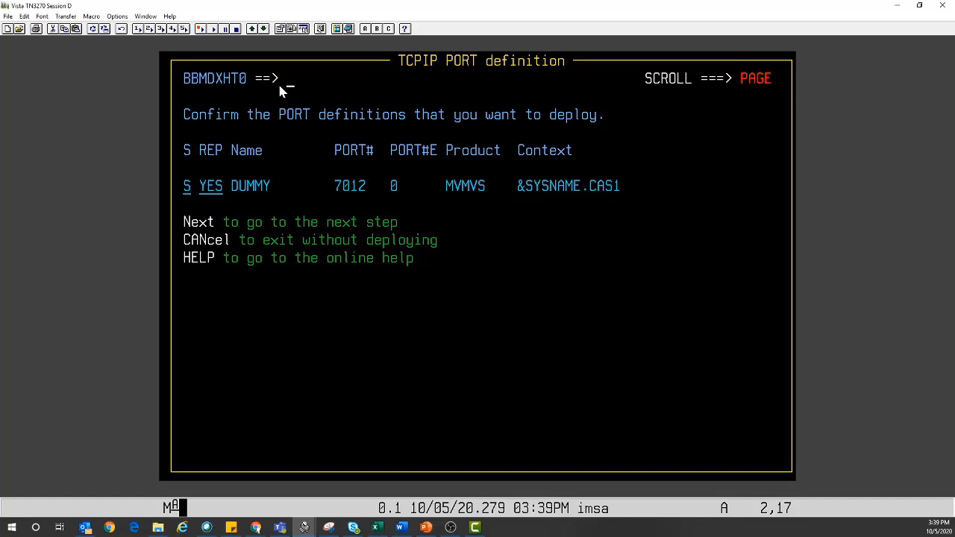
pyautogui.write('N')
pyautogui.press('Return')
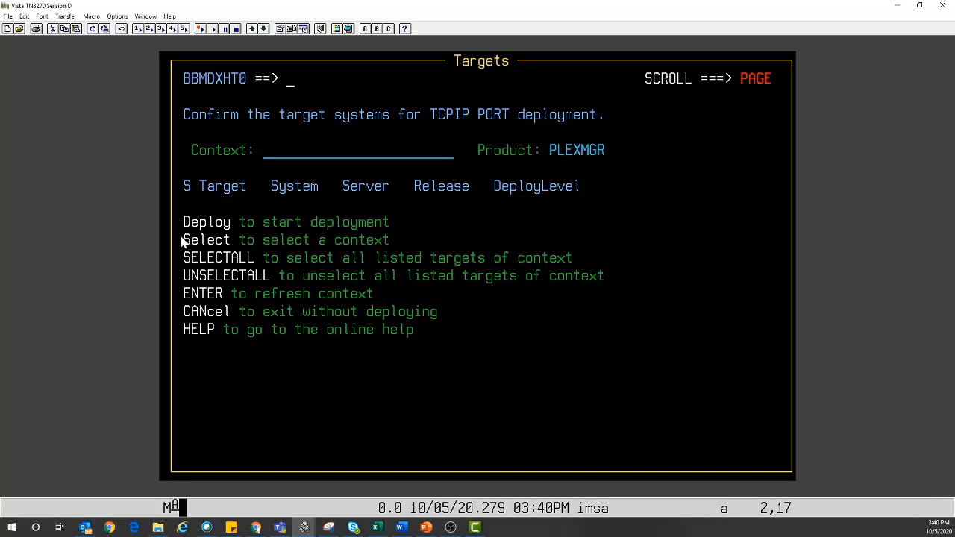
# Set the deployment target context to IMSA and refresh the list of target systems.
pyautogui.click(262, 154)
pyautogui.write('imsa')
pyautogui.click(294, 78)
pyautogui.press('Return')
# Deploy the port definition to the selected IMSA target and mark the DPLYMNT view name.
pyautogui.write('end')
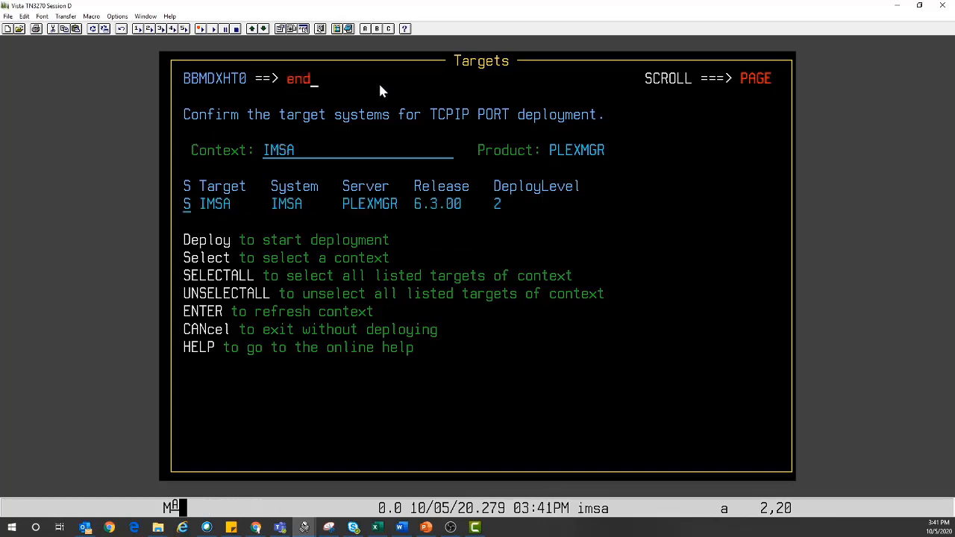
pyautogui.press('Return')
pyautogui.write('deploy')
pyautogui.press('Return')
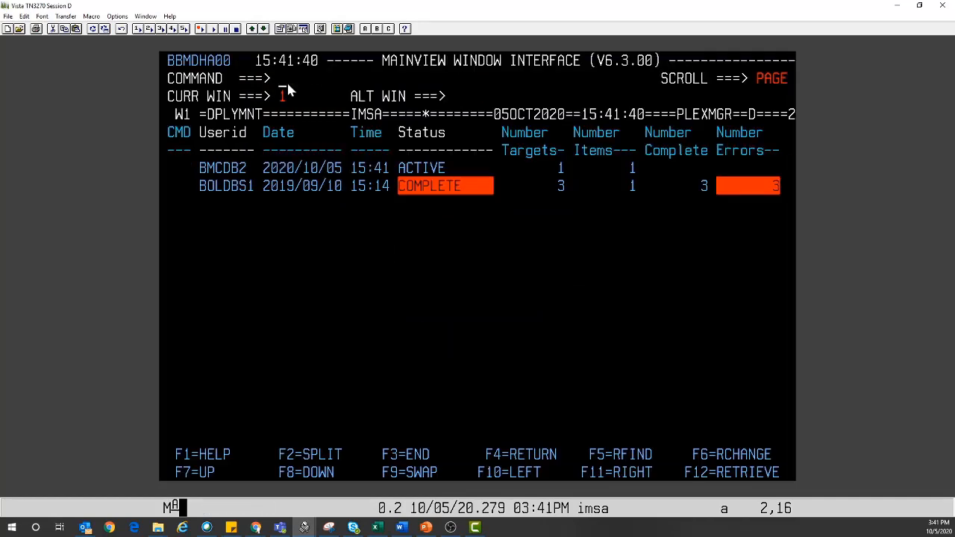
pyautogui.moveTo(211, 121); pyautogui.dragTo(262, 122)
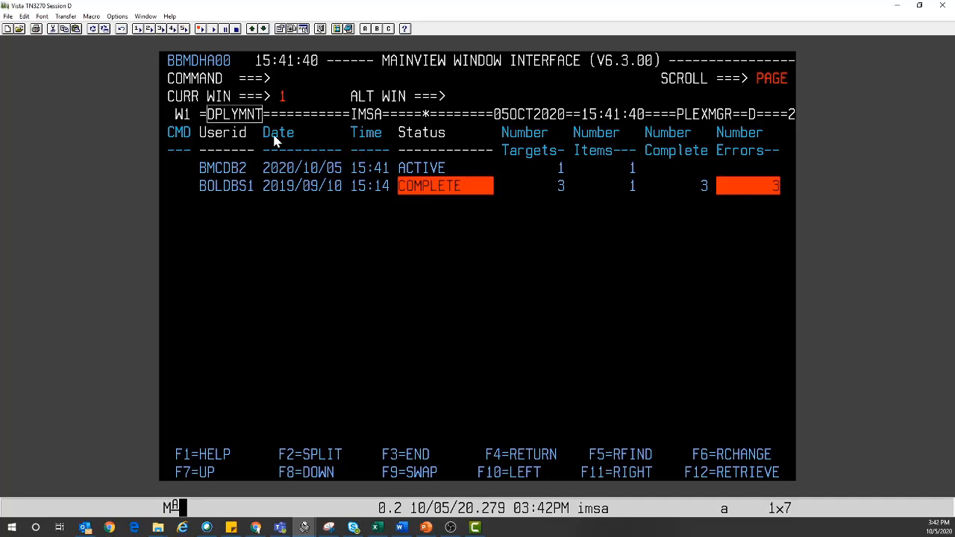